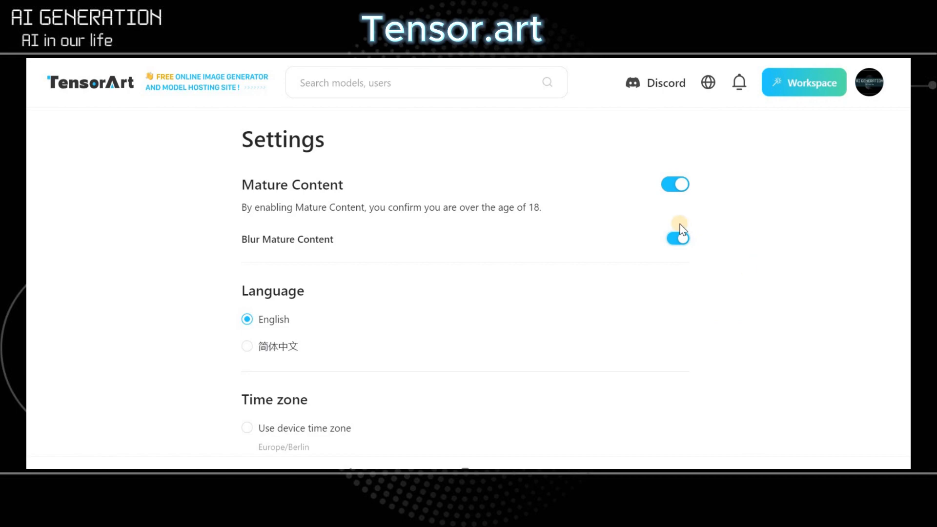
- Leave the settings page for the site's home page and look through its featured model sections
scroll(326, 299, down, 2)
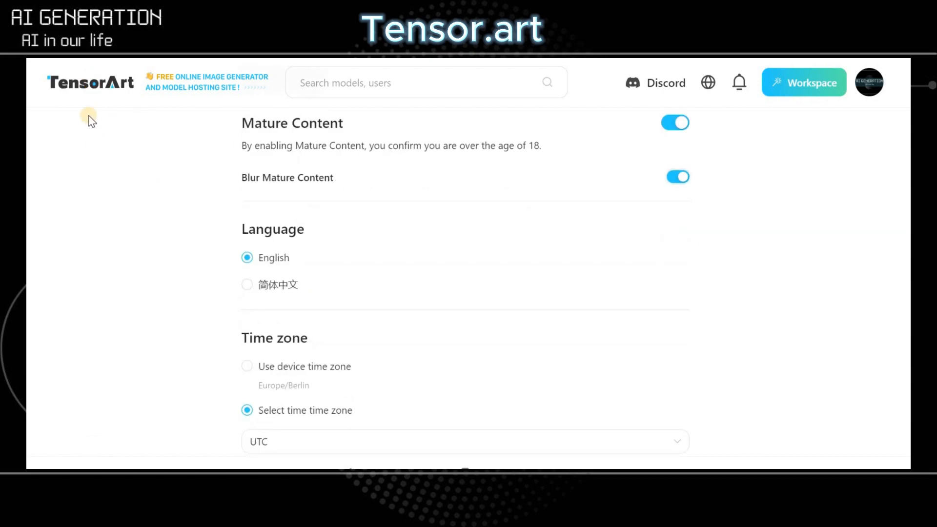
click(82, 89)
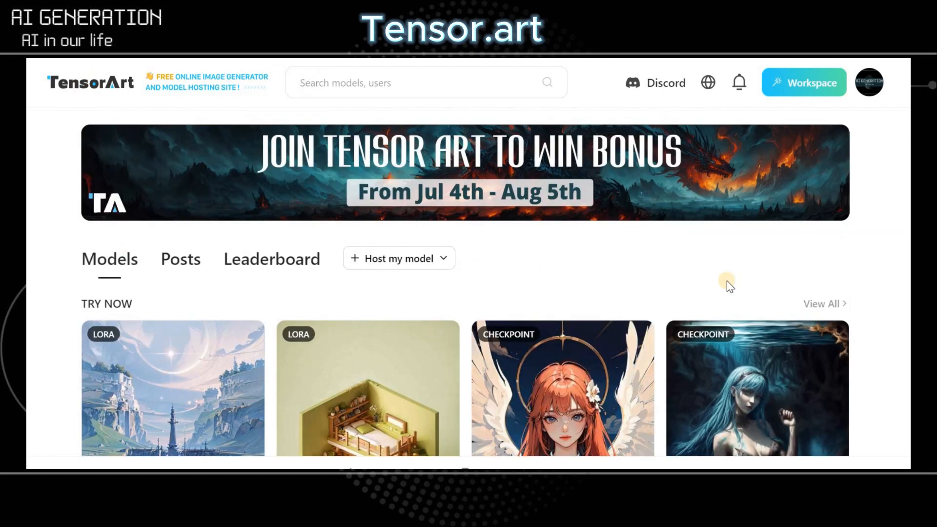
scroll(802, 265, down, 10)
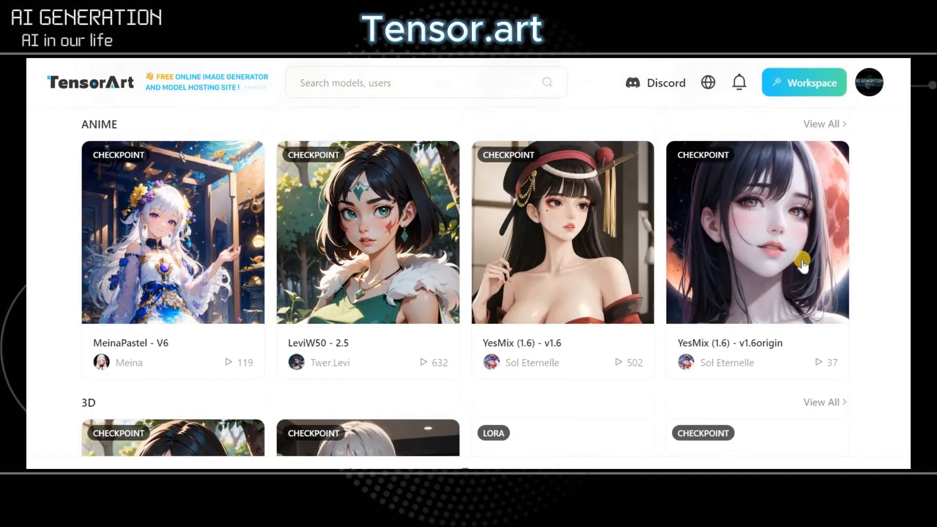
scroll(802, 266, down, 6)
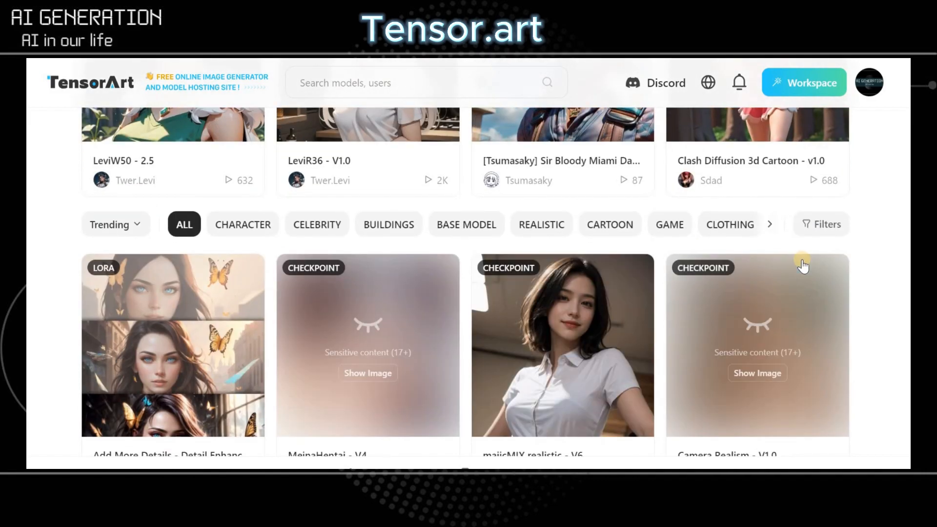
scroll(802, 266, down, 3)
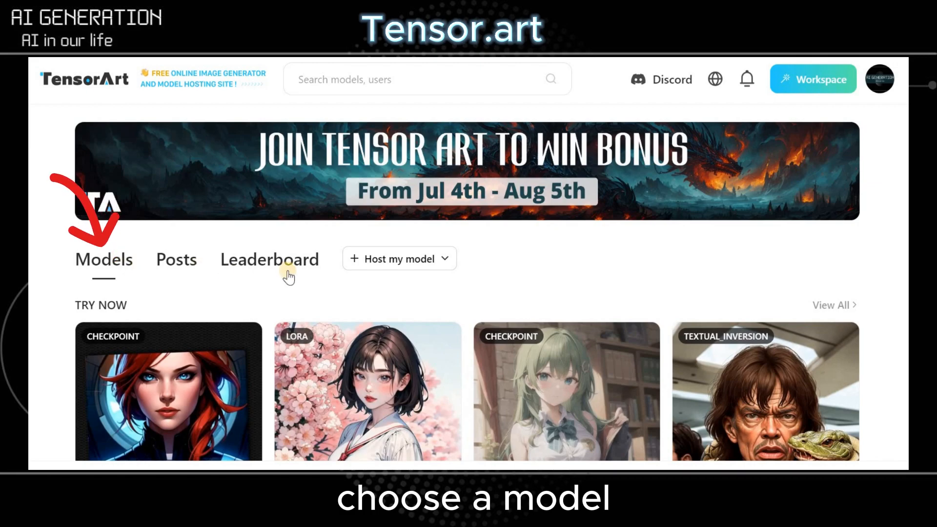
- Browse the model listings on the home page and open the majicMIX realistic checkpoint
scroll(535, 278, down, 2)
scroll(535, 282, down, 4)
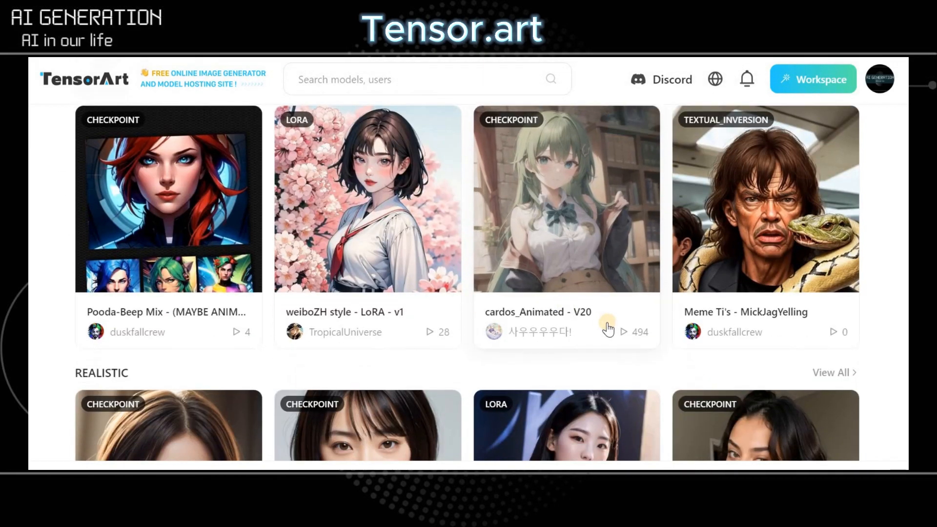
scroll(566, 324, down, 5)
scroll(602, 346, down, 2)
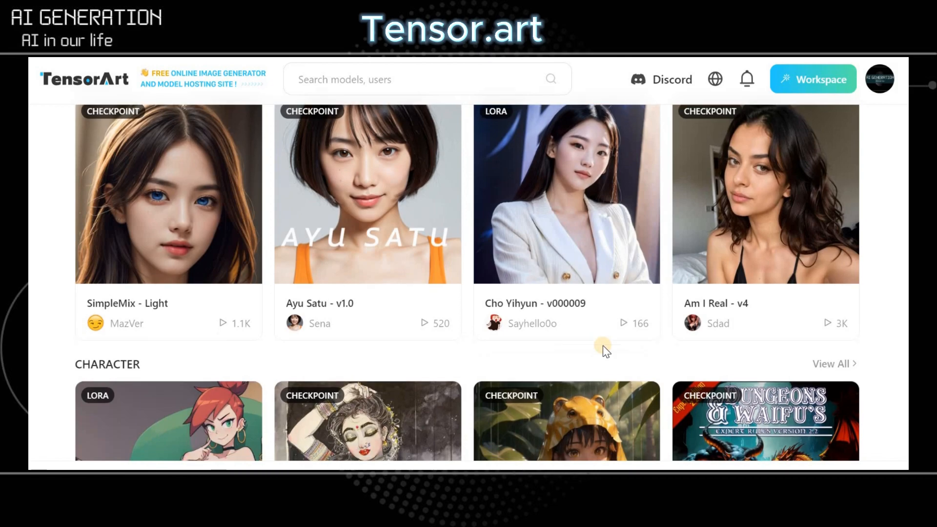
scroll(602, 345, down, 2)
scroll(668, 332, down, 10)
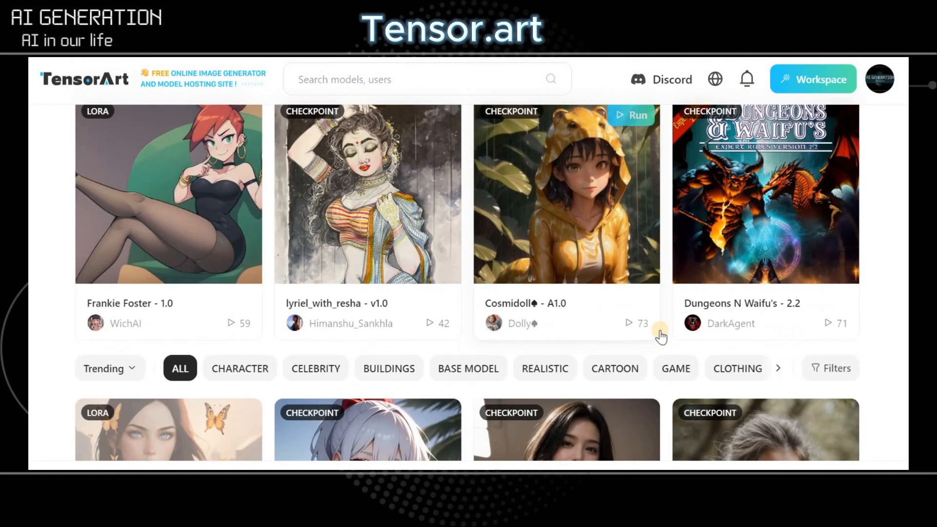
scroll(660, 337, down, 2)
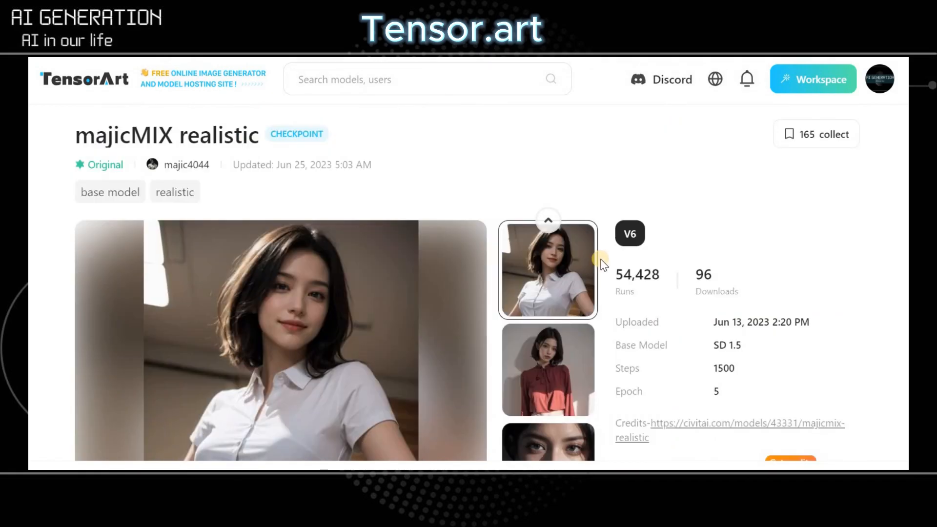
- Review the majicMIX realistic V6 details and run the model to open its image generation form
scroll(598, 264, down, 4)
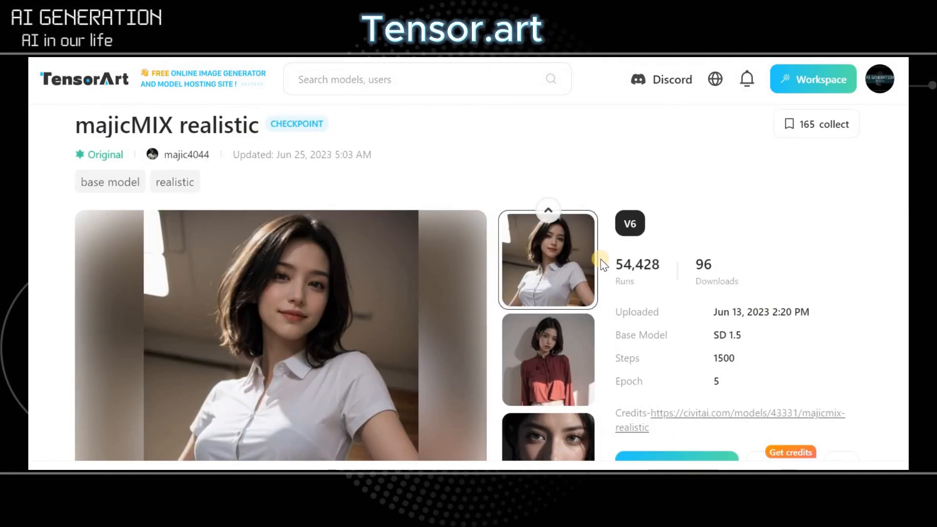
scroll(610, 281, up, 2)
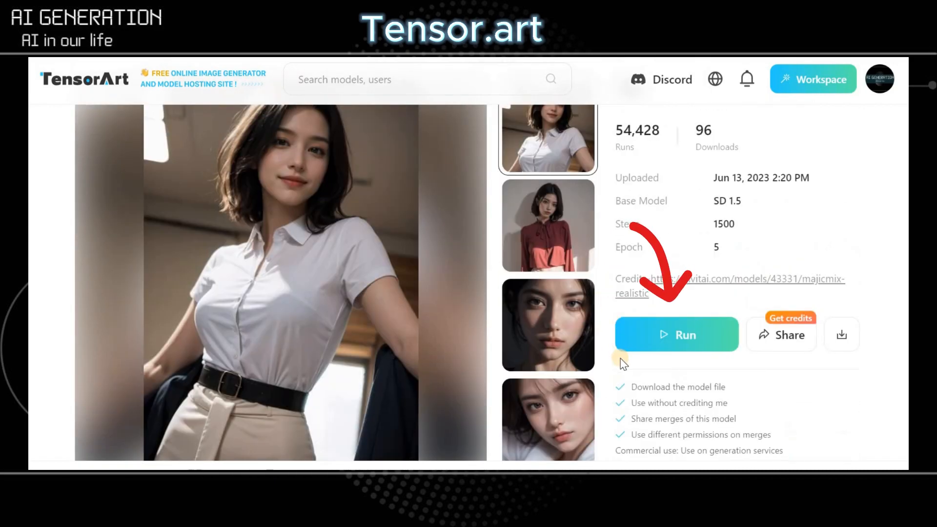
click(685, 335)
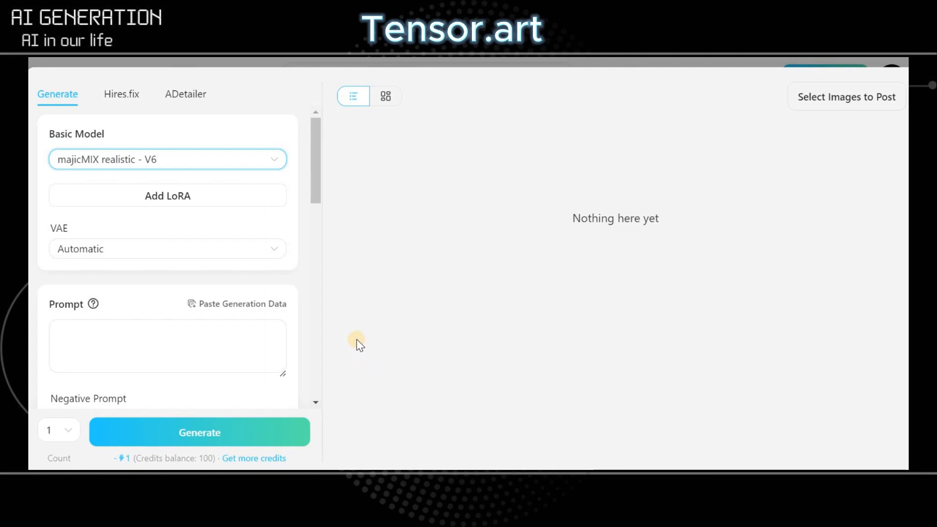
- Look through the All, Character and Base Model categories for the basic model and close the selection without choosing another
click(274, 164)
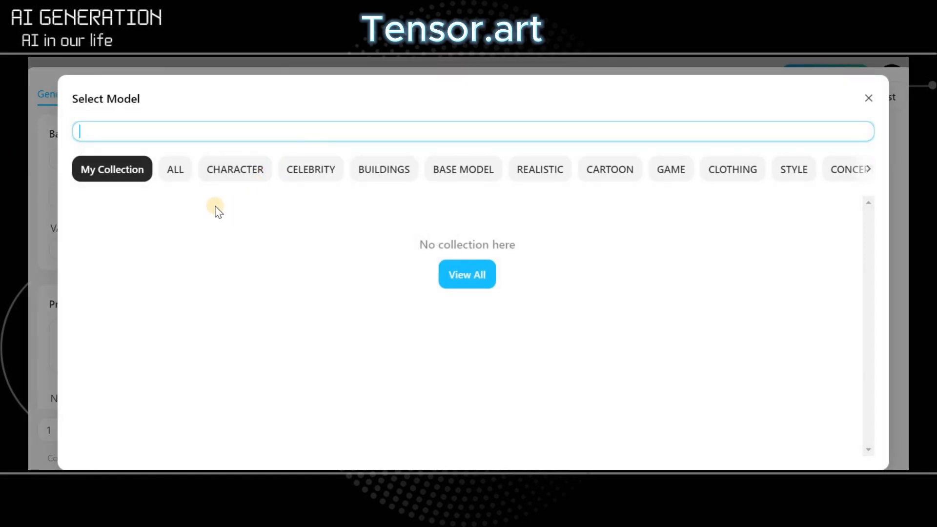
click(177, 173)
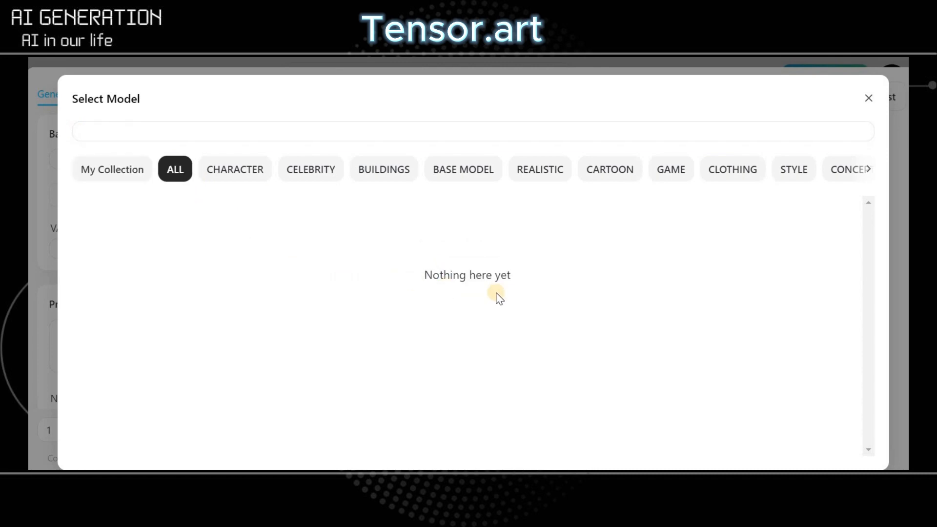
click(264, 175)
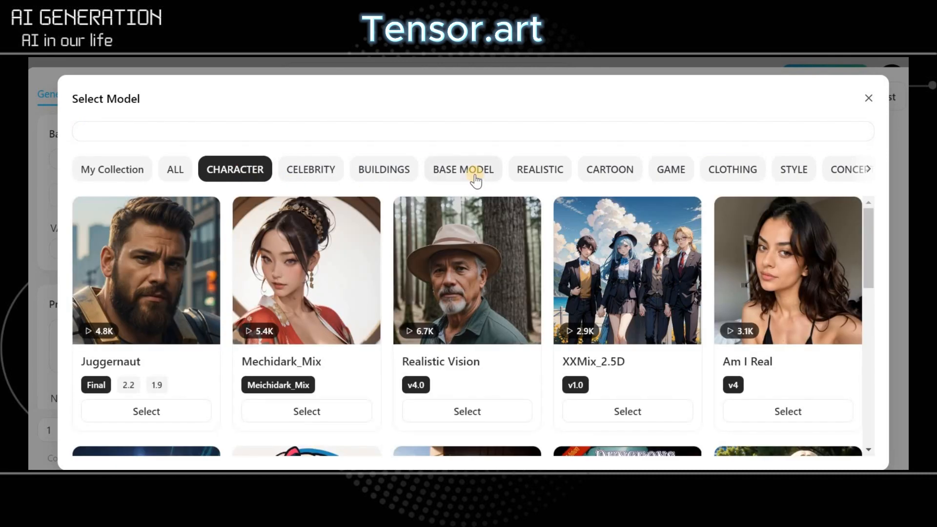
click(473, 177)
click(868, 98)
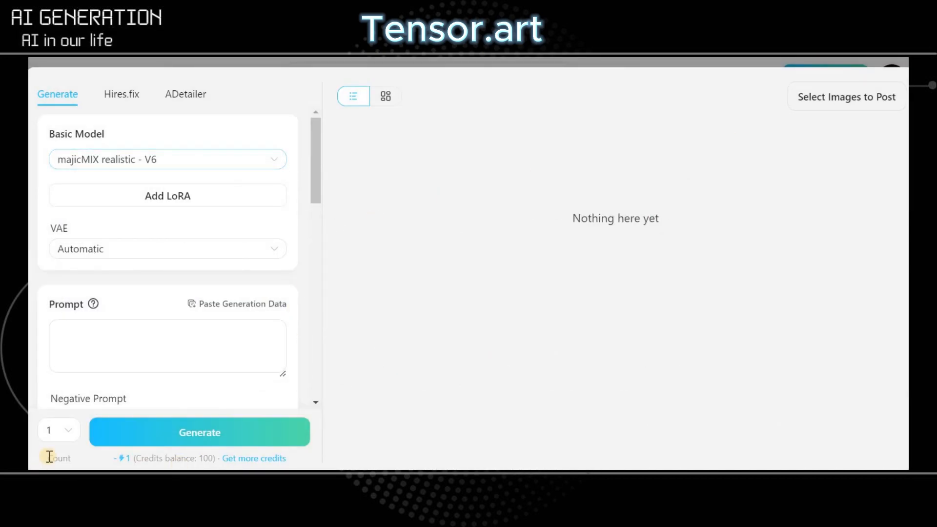
- Examine the Prompt, Negative Prompt and Image2Image inputs of the generation form without entering anything
scroll(193, 312, down, 2)
click(141, 278)
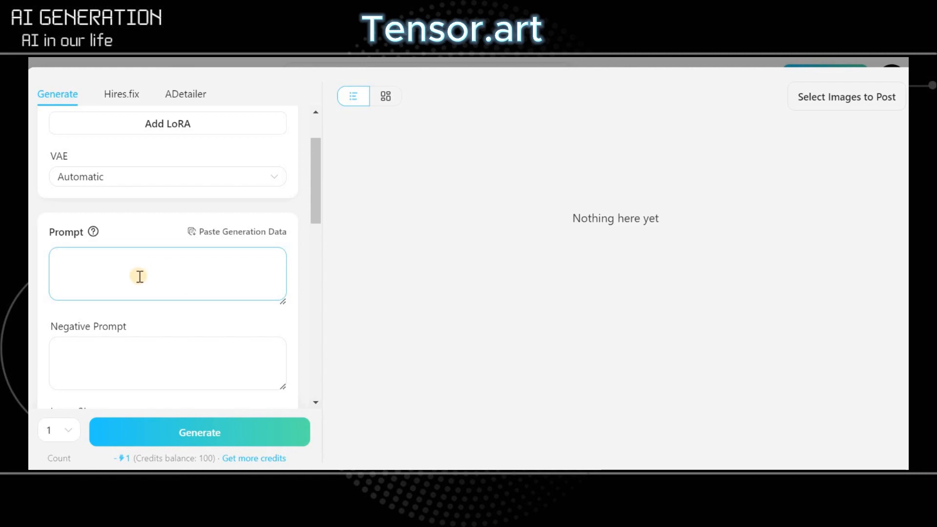
scroll(153, 273, down, 2)
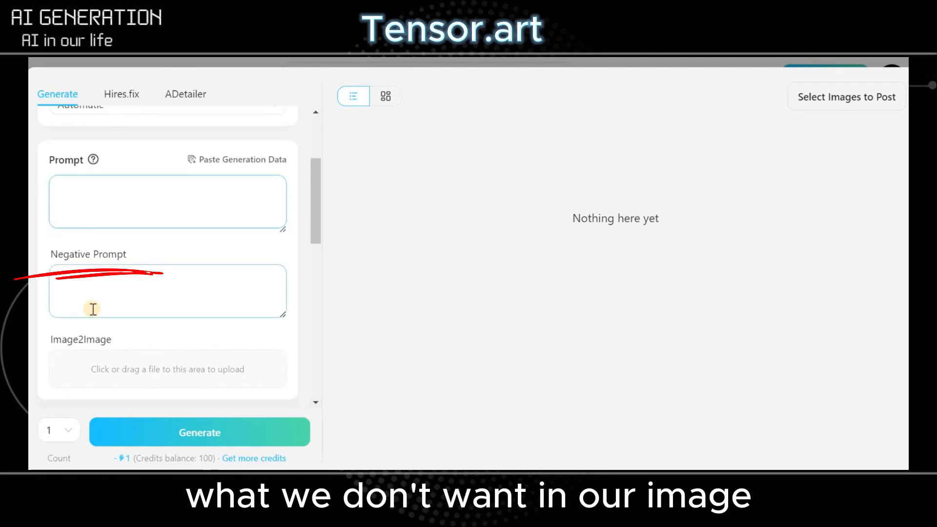
click(97, 293)
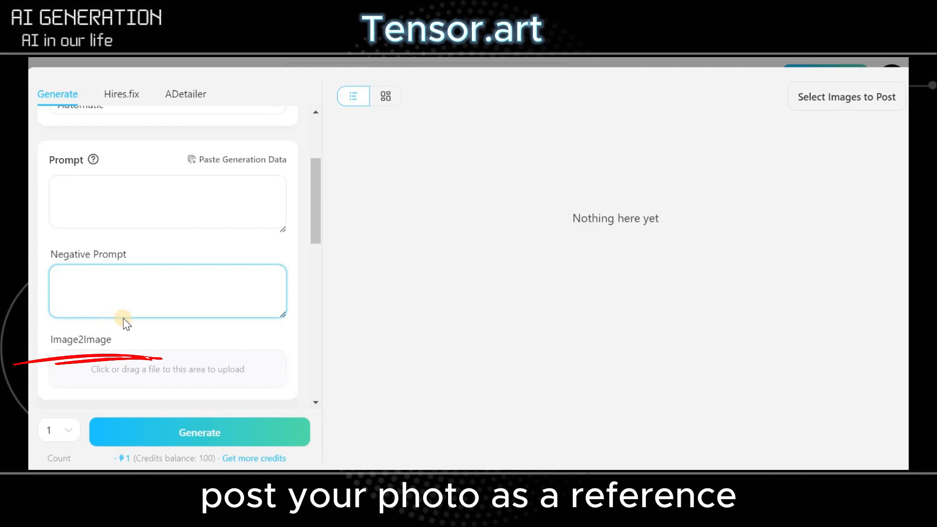
- Try the Landscape, Square and custom aspect ratios for the image and switch back to Portrait
scroll(272, 370, down, 6)
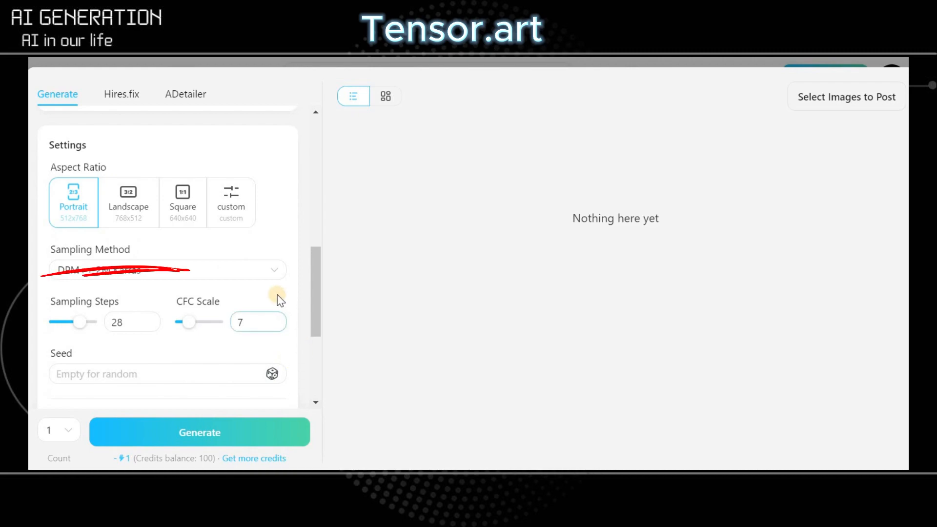
click(147, 212)
click(194, 215)
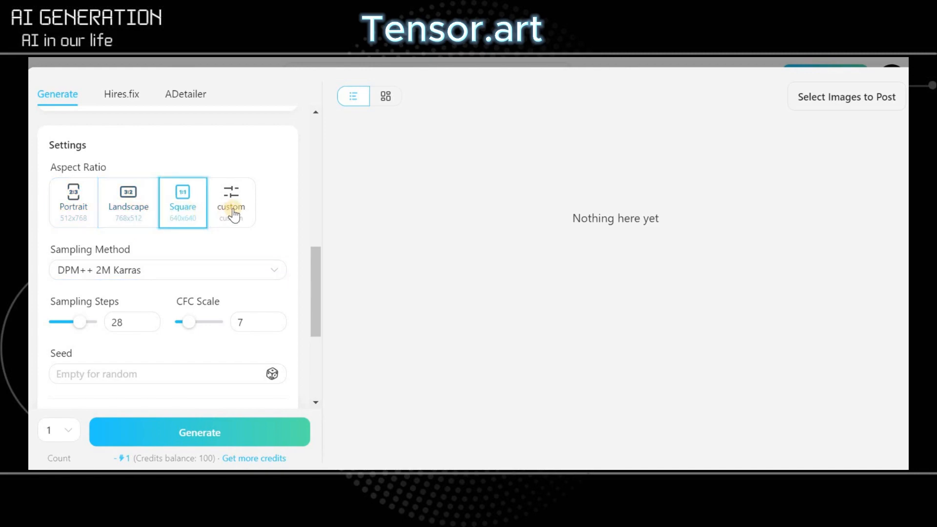
click(233, 207)
scroll(278, 261, down, 1)
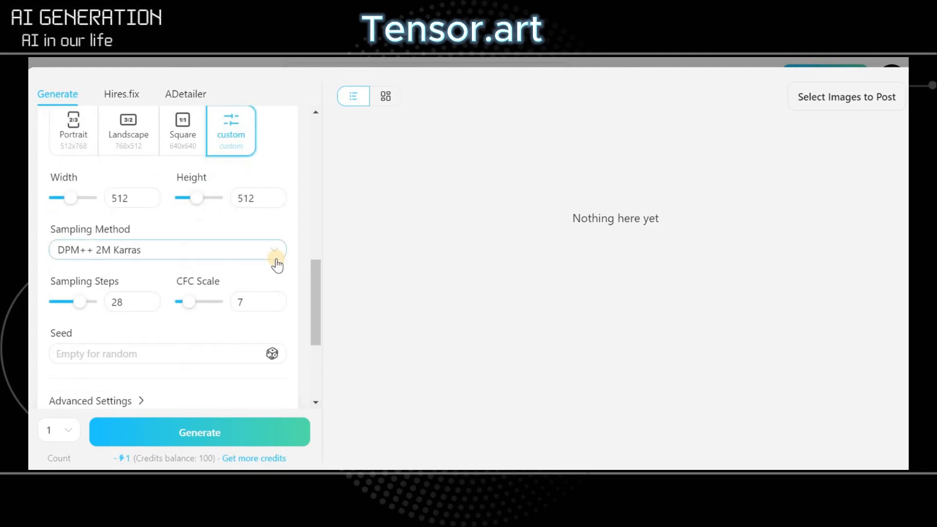
scroll(74, 205, up, 1)
click(73, 218)
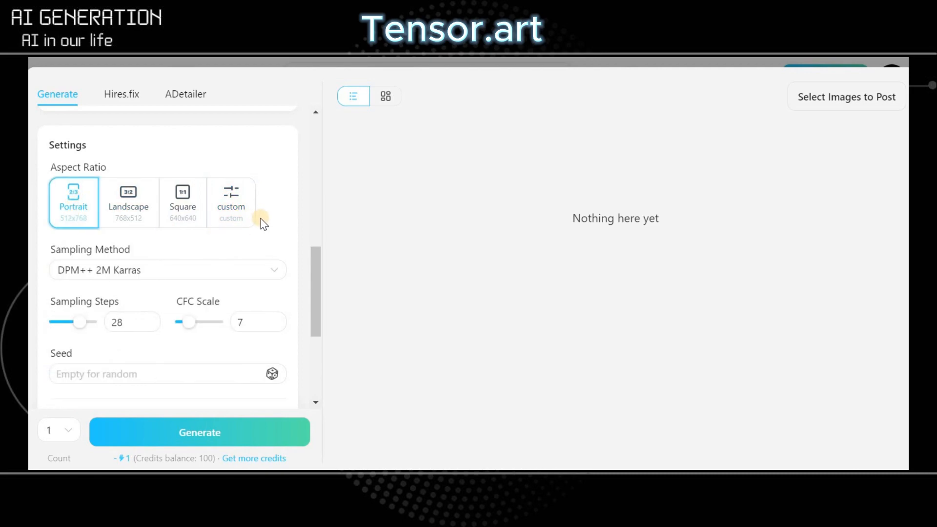
- Inspect the sampling and seed settings, and expand and collapse the Advanced Settings
scroll(263, 223, down, 1)
scroll(263, 223, down, 1)
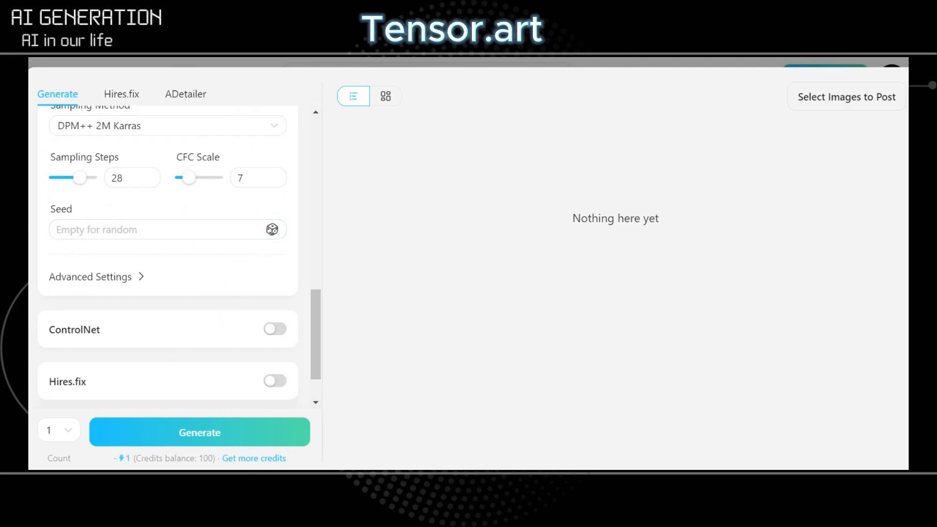
scroll(273, 274, down, 1)
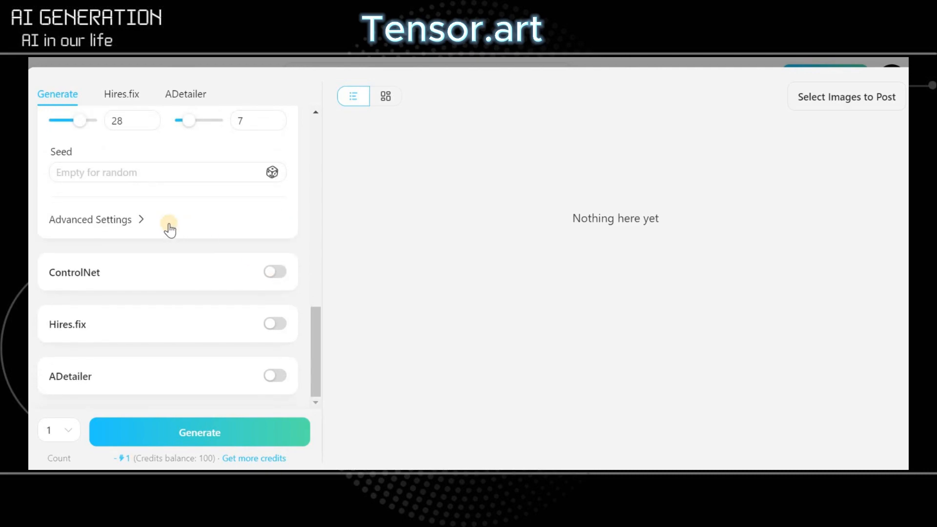
click(143, 220)
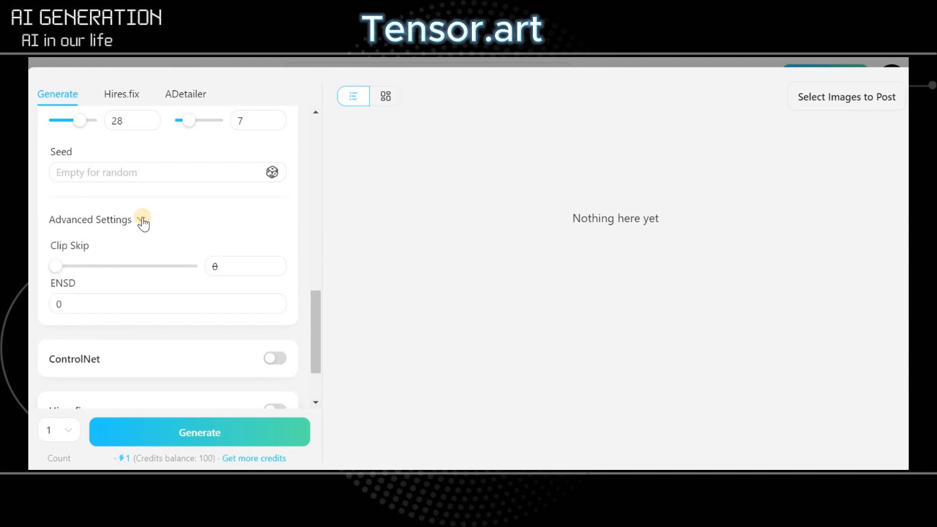
click(142, 220)
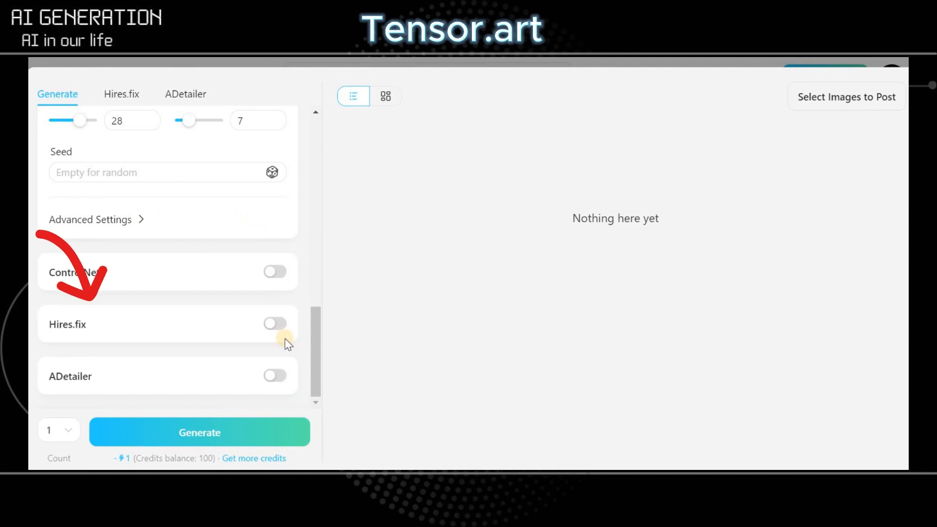
- Enable Hires.fix, try the 1x and 1.5x upscale factors, and set the upscale to 2x
click(278, 324)
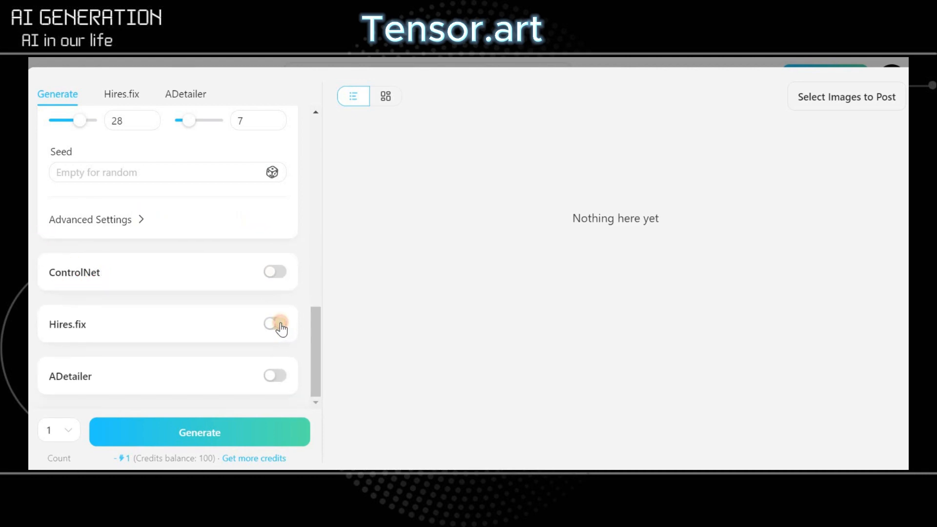
scroll(282, 326, down, 3)
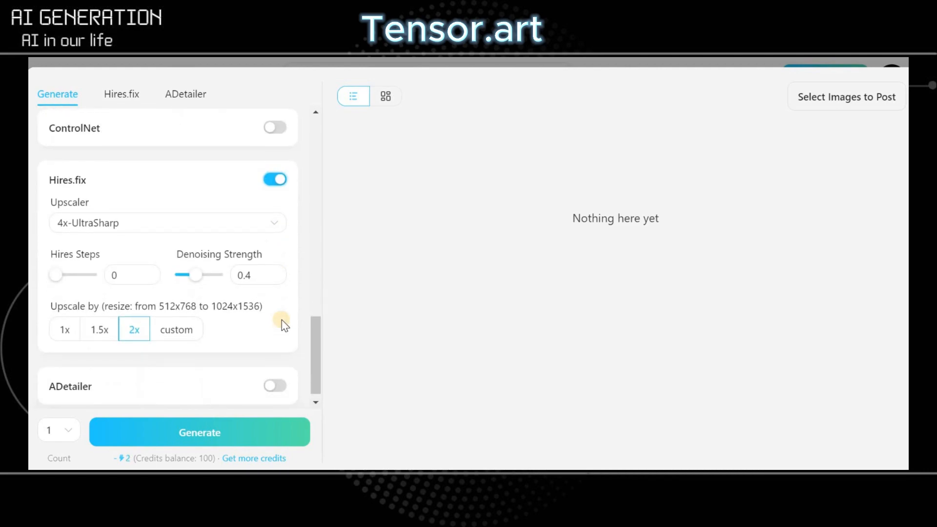
scroll(281, 321, down, 1)
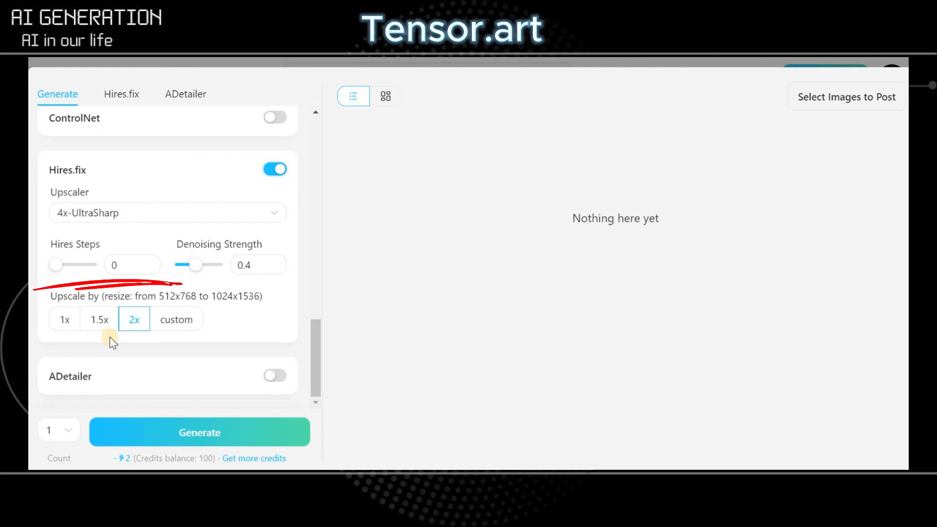
click(64, 322)
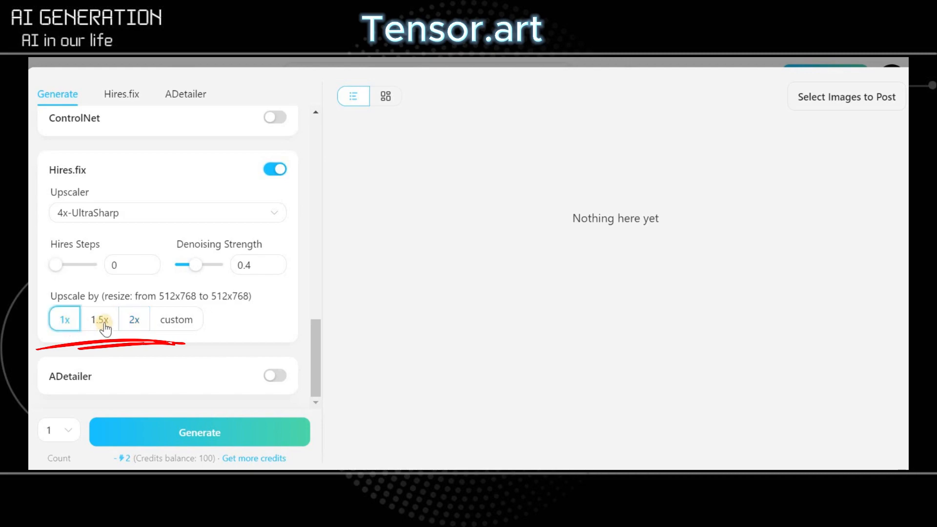
click(101, 322)
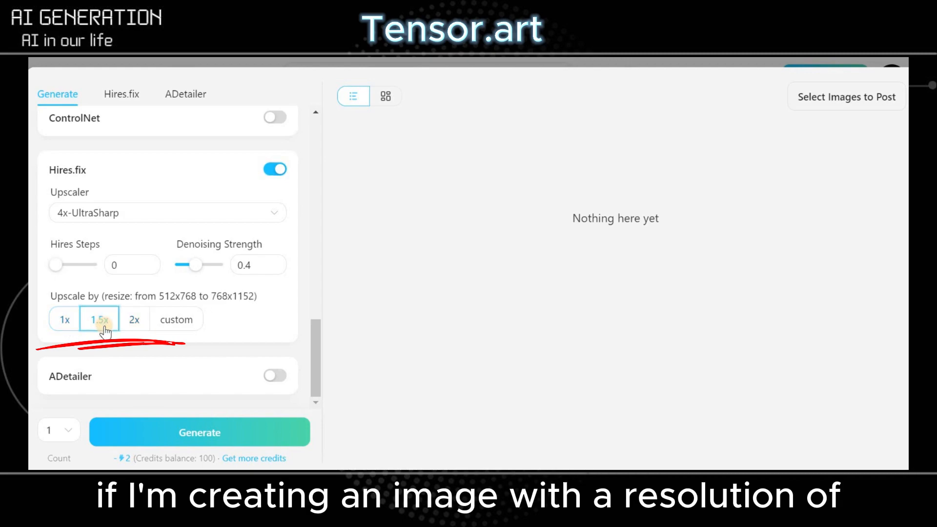
click(135, 322)
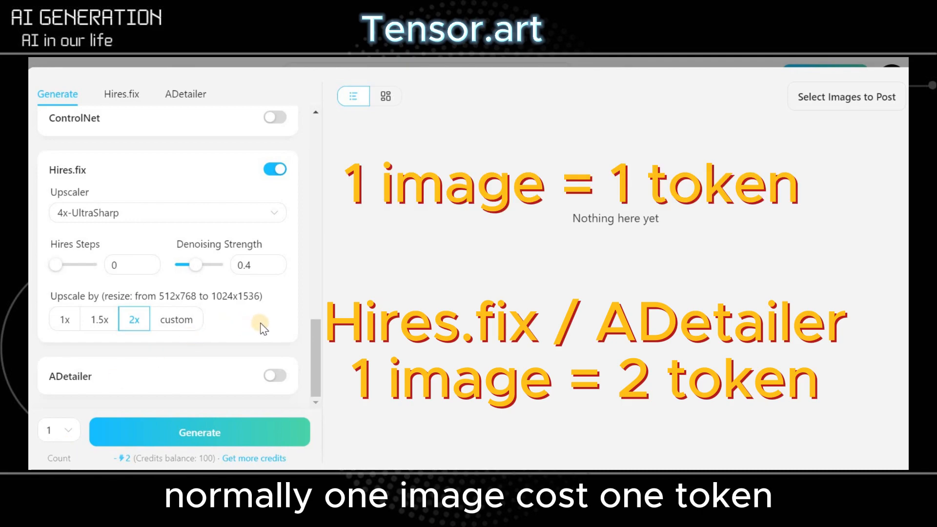
- Enable ADetailer, turn off Hires.fix, and review the ADetailer prompt and detection settings
click(275, 375)
click(275, 169)
scroll(285, 263, down, 1)
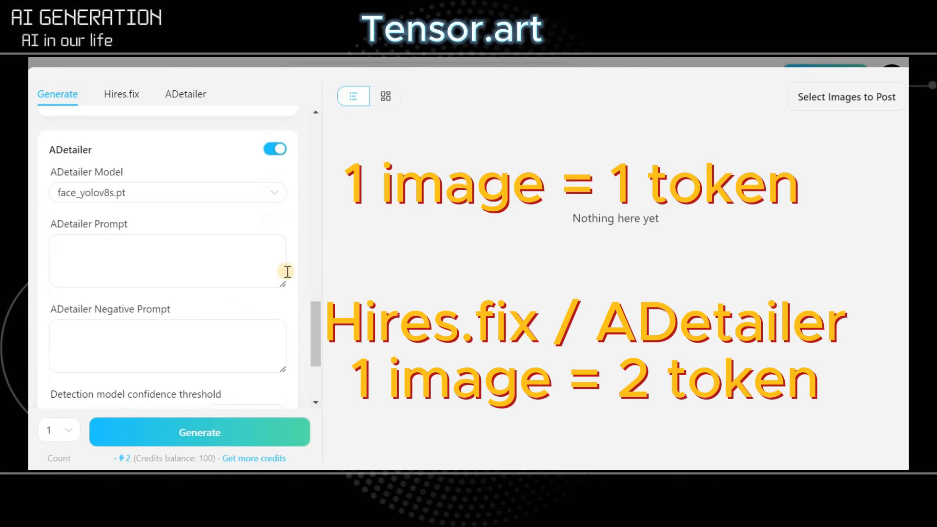
scroll(285, 279, down, 1)
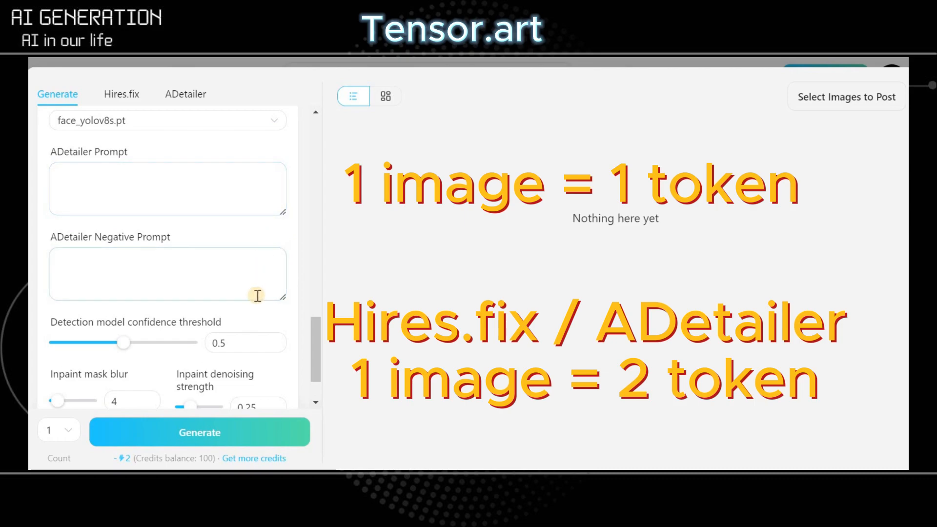
- Fill the prompt with "photorealistic, masterpiece, best quality, 1 girl, (colorful), (finely detailed beautiful eyes and detailed face), cinematic lightning, bust shot, extremely detailed CG unity 8k"
scroll(297, 335, down, 1)
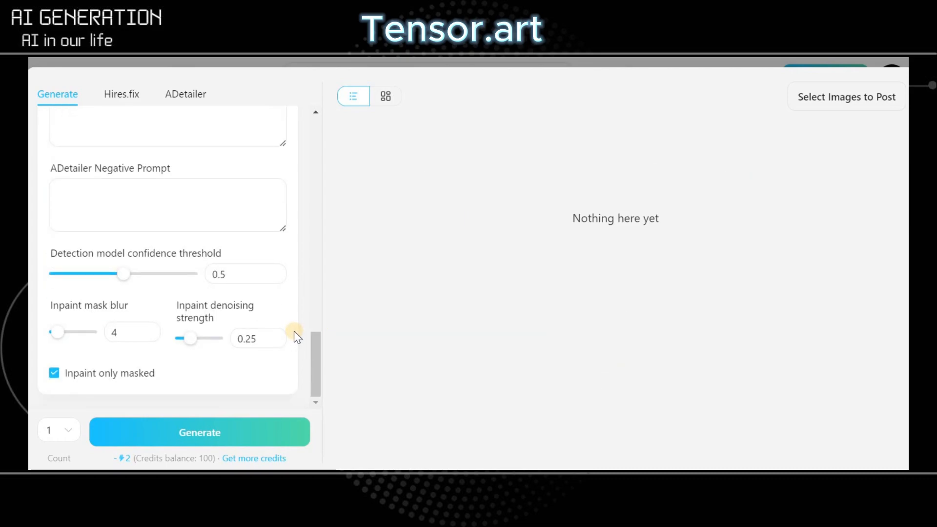
scroll(294, 331, up, 1)
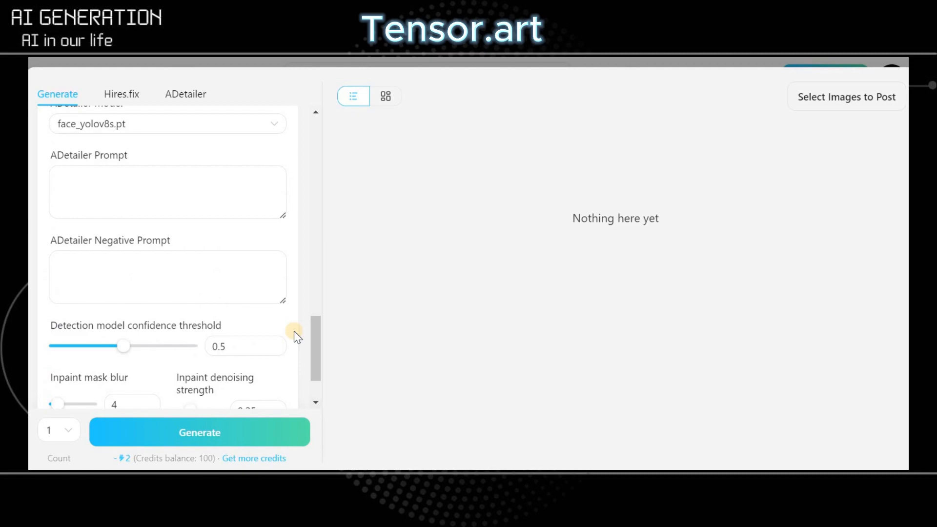
scroll(294, 332, up, 3)
scroll(295, 333, up, 10)
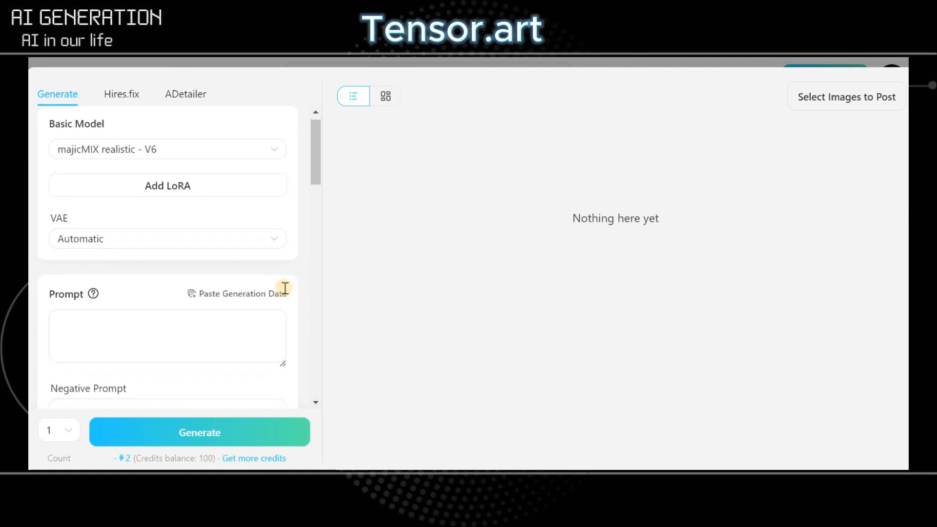
scroll(283, 289, down, 2)
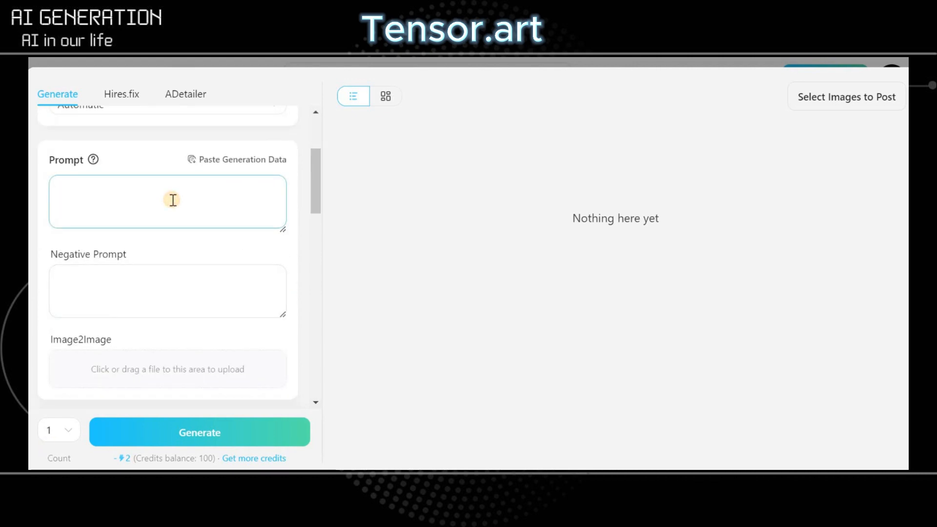
key(ctrl+v)
- Enter a negative prompt beginning "(badhand4:1.2), (worst quality:2), (low quality:2), (normal quality:2), lowers, bad anatomy, bad hands, normal qualit"
click(204, 299)
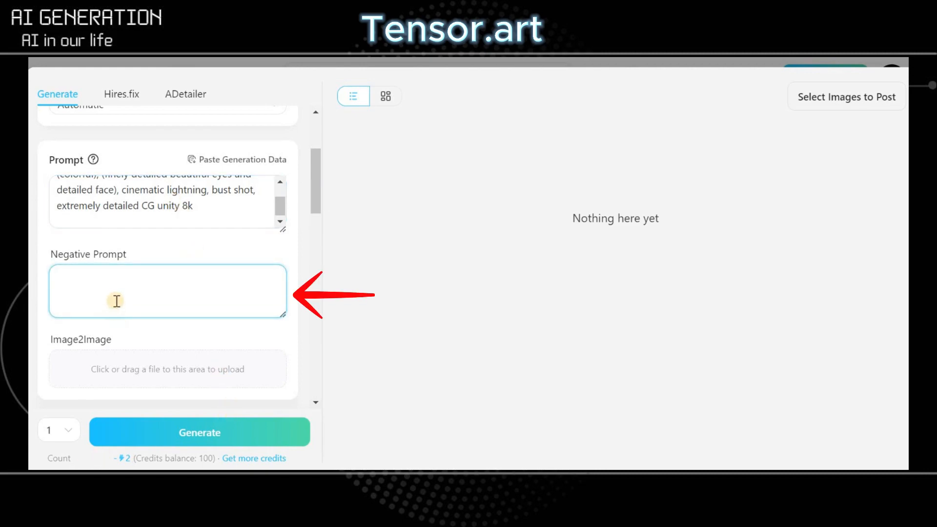
text((badhand4:1.2), (worst quality:2), (low quality:2), (normal quality:2), lowers, bad anatomy, bad hands, normal qualit, (monochrome), ((grayscale)))
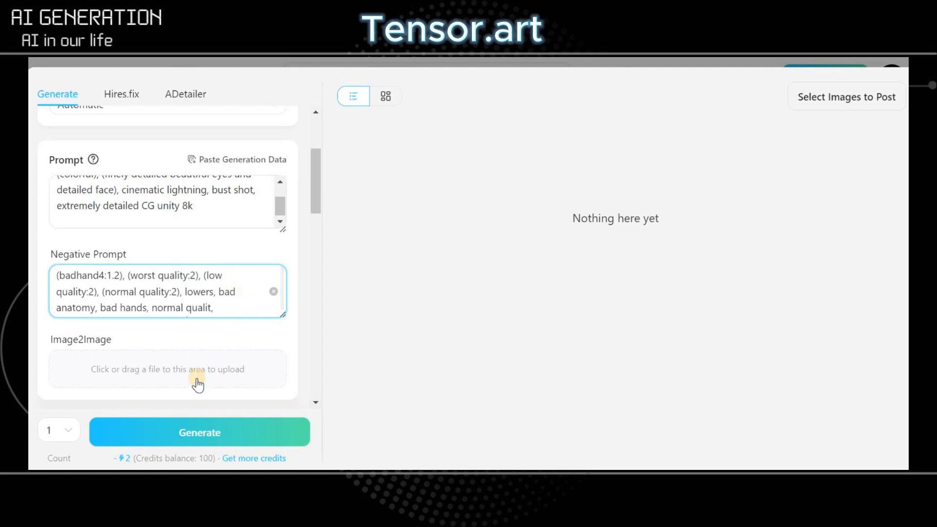
- Set the image count to 2 and generate the images
click(69, 427)
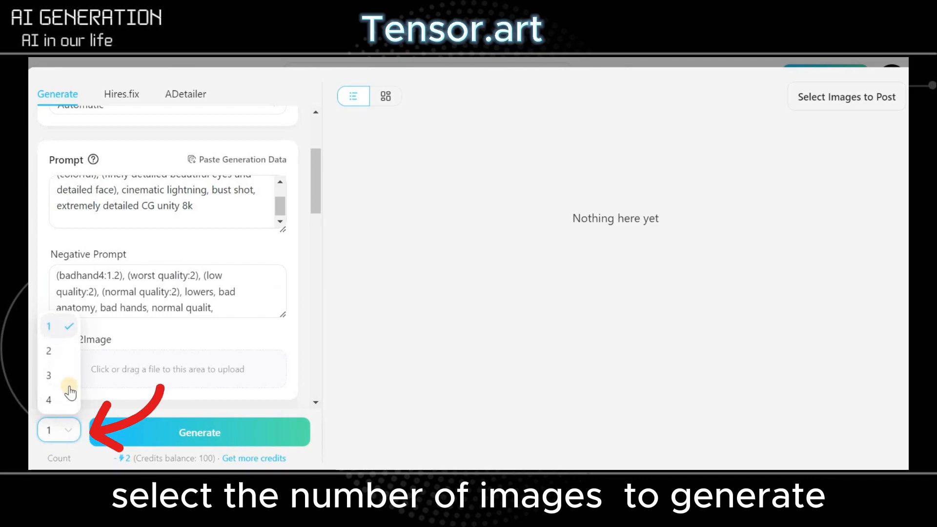
click(69, 352)
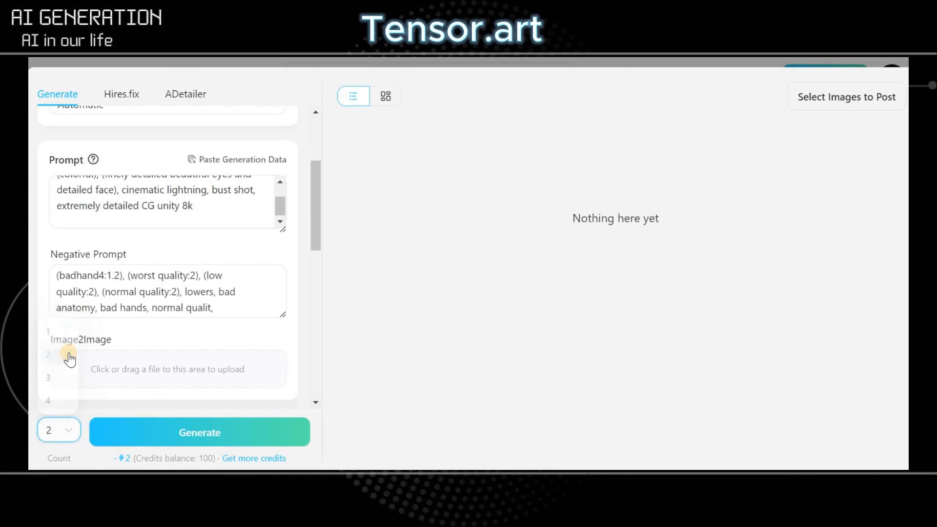
click(151, 431)
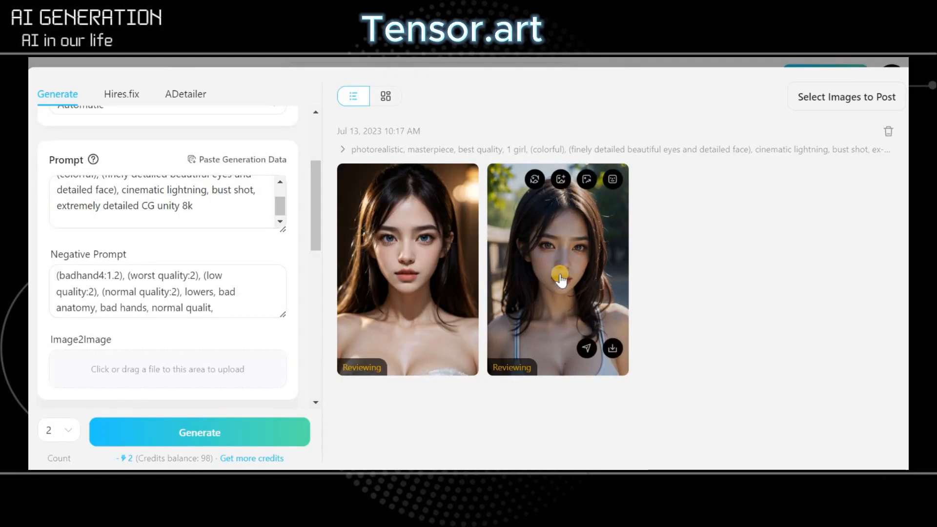
- View the second generated portrait enlarged, close the preview, and inspect the actions available on its thumbnail
click(560, 274)
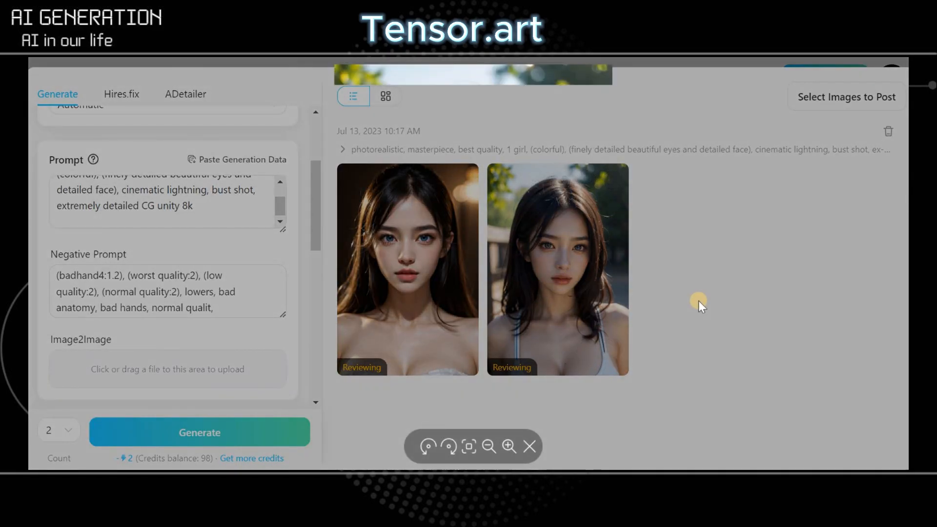
click(528, 447)
mouse_move(614, 349)
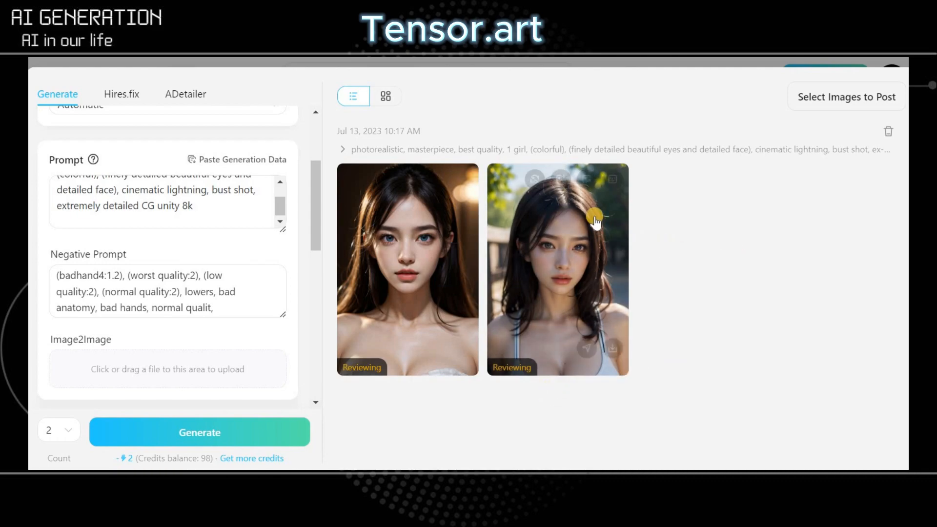
mouse_move(616, 189)
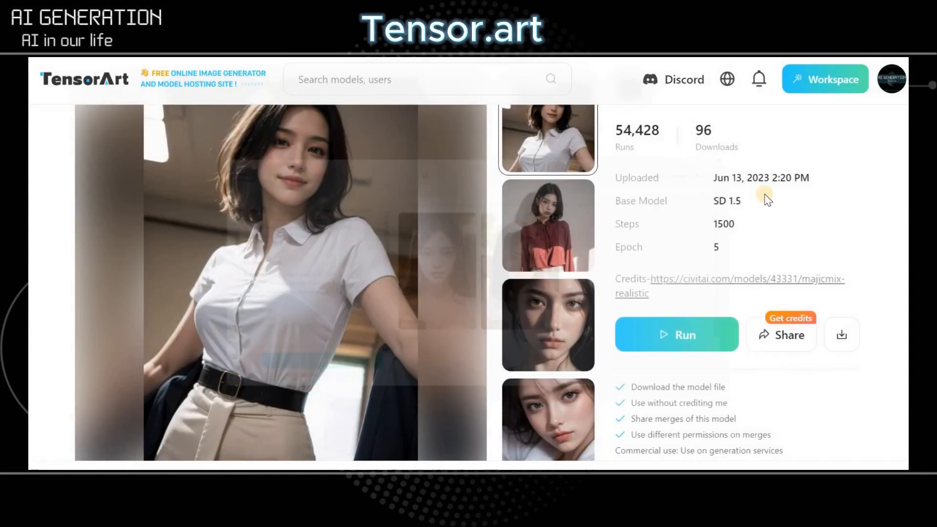
- Browse the site's model gallery and open the Project KR4X - 2.5D / AaYMix checkpoint
scroll(654, 256, up, 3)
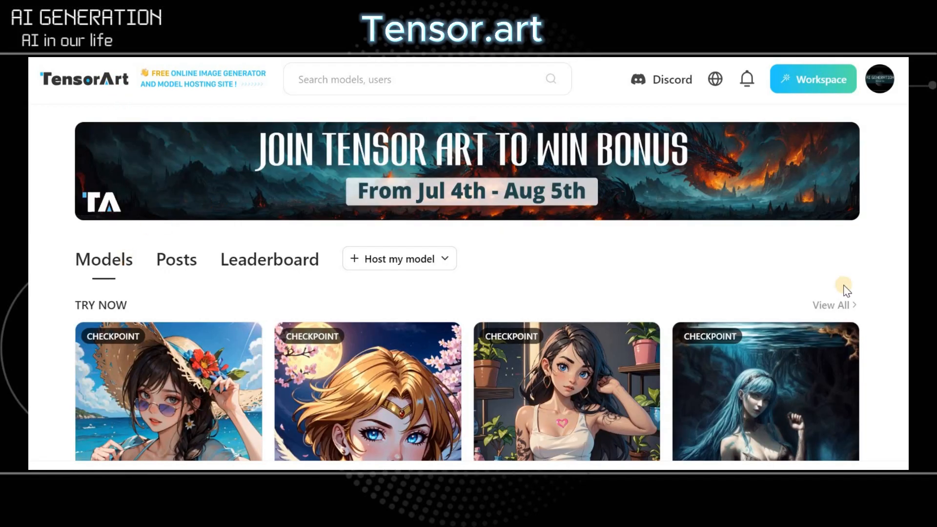
scroll(843, 286, down, 5)
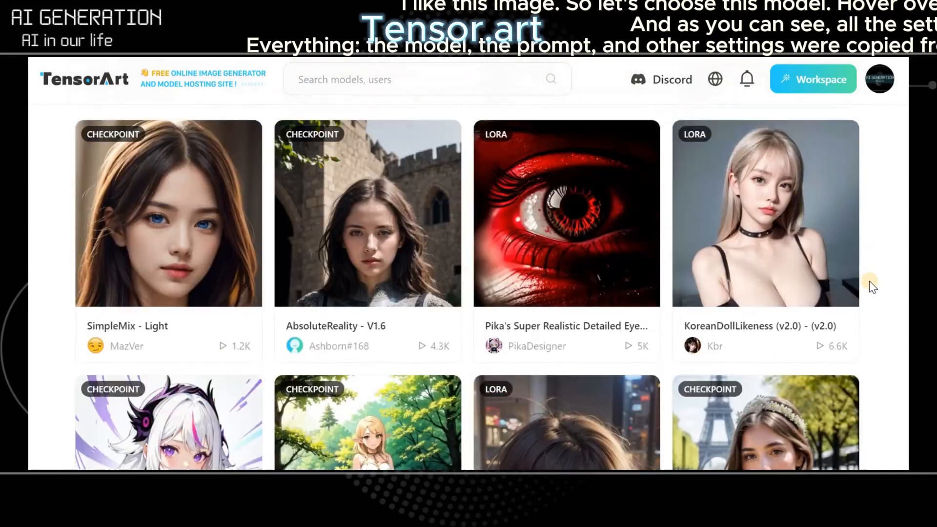
scroll(859, 287, down, 5)
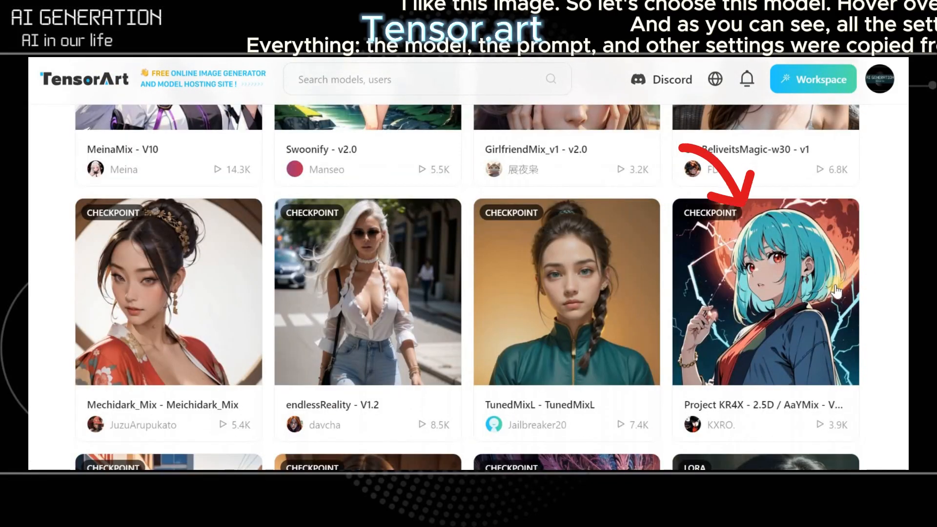
click(837, 292)
- Load the generation settings of the model's blue-haired showcase image into the workspace, accepting the recommended VAE data
scroll(871, 285, down, 3)
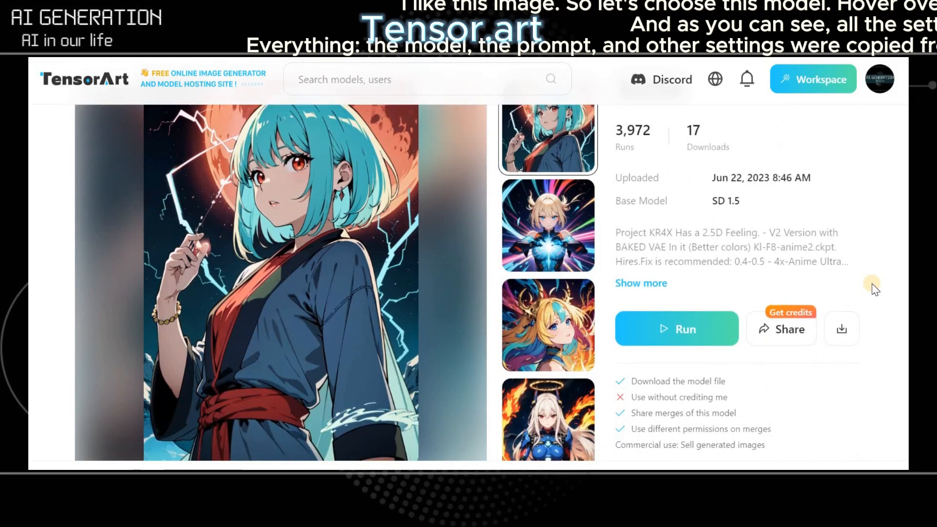
scroll(873, 289, down, 2)
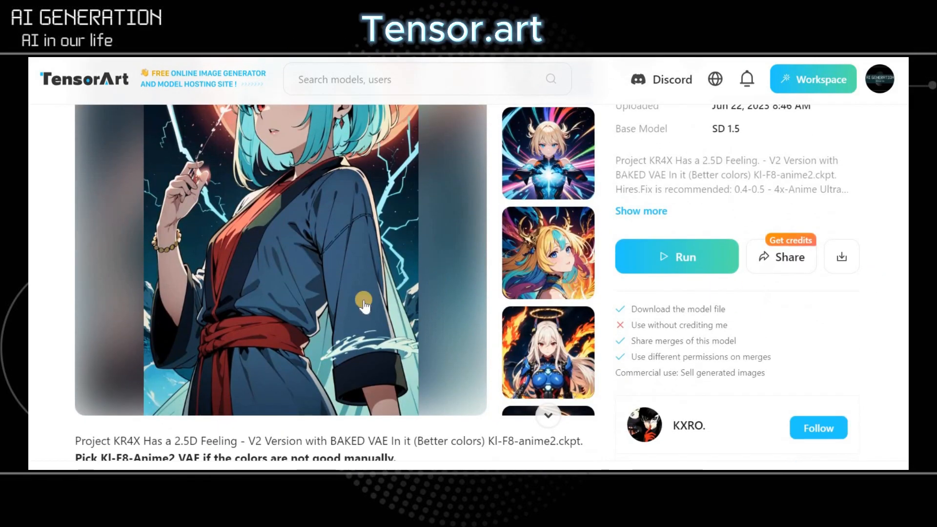
click(449, 381)
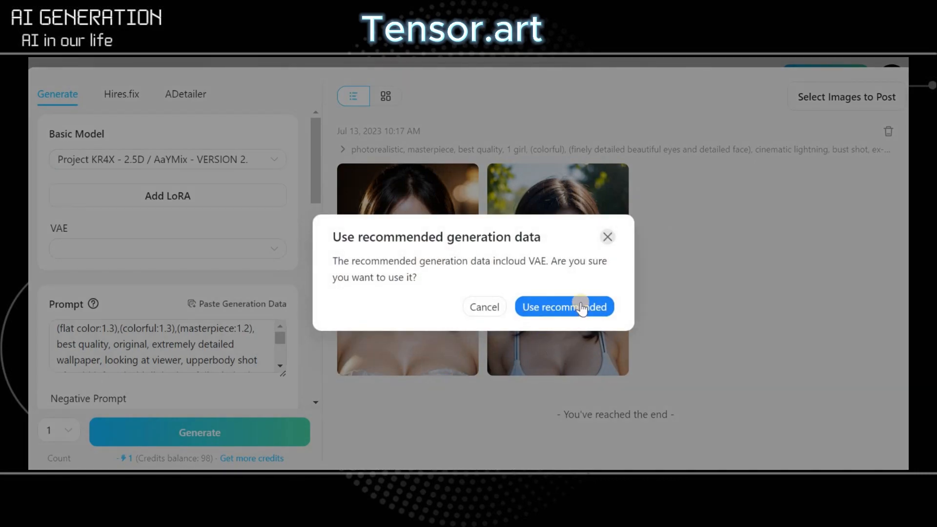
click(581, 307)
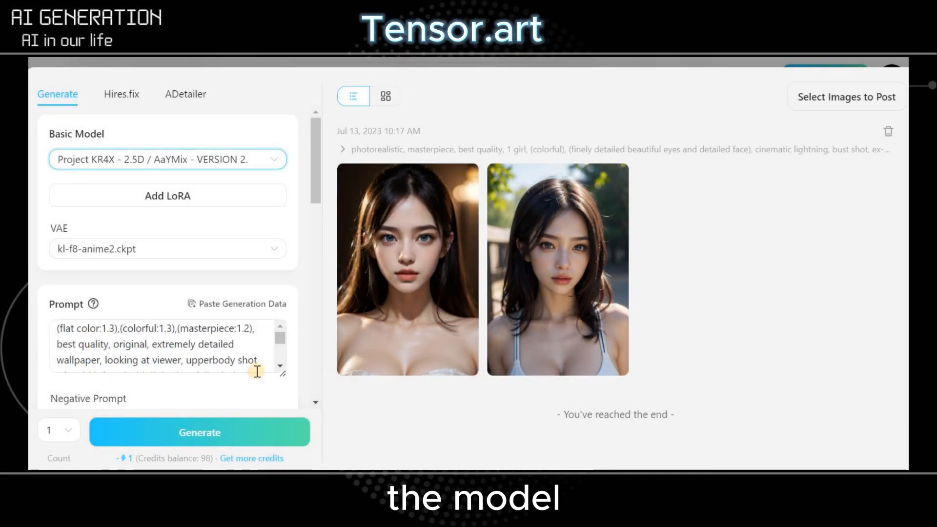
- Review the copied prompts, size and sampling settings, and generate one image with them unchanged
scroll(240, 346, down, 5)
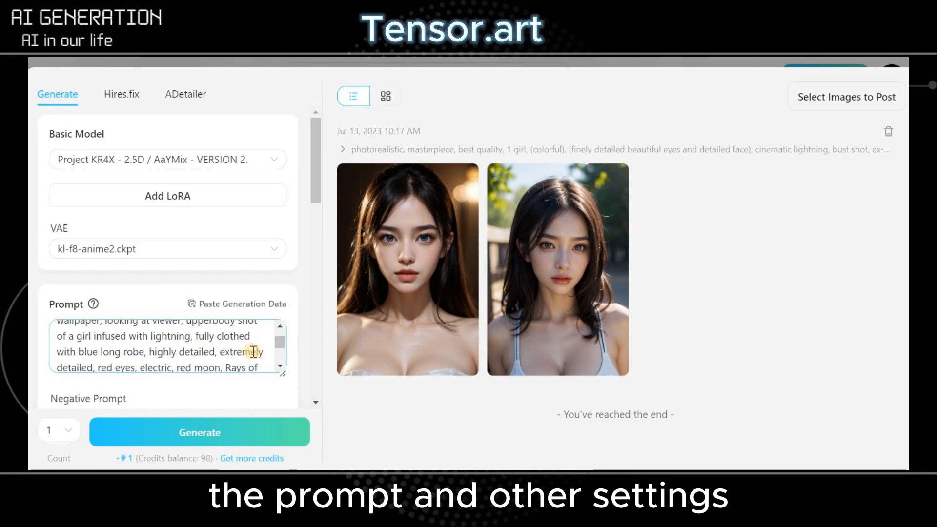
scroll(293, 352, down, 4)
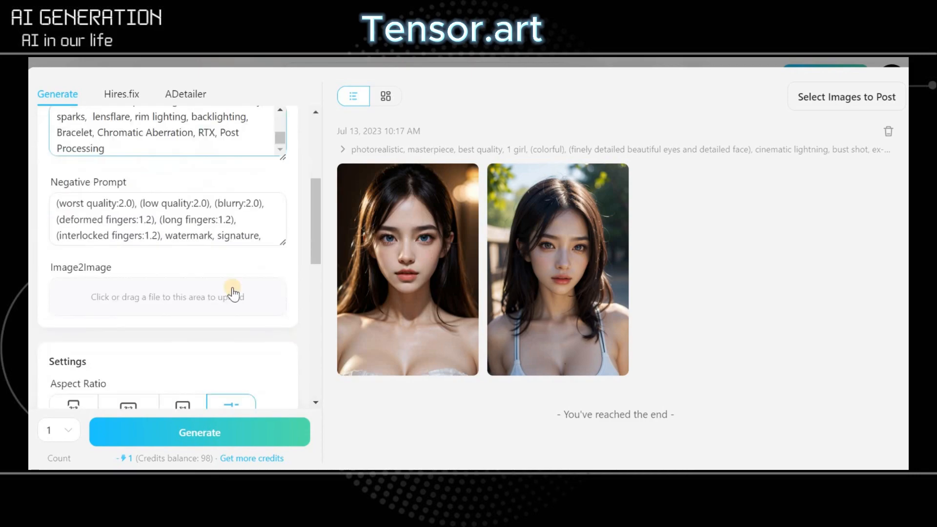
scroll(306, 288, down, 4)
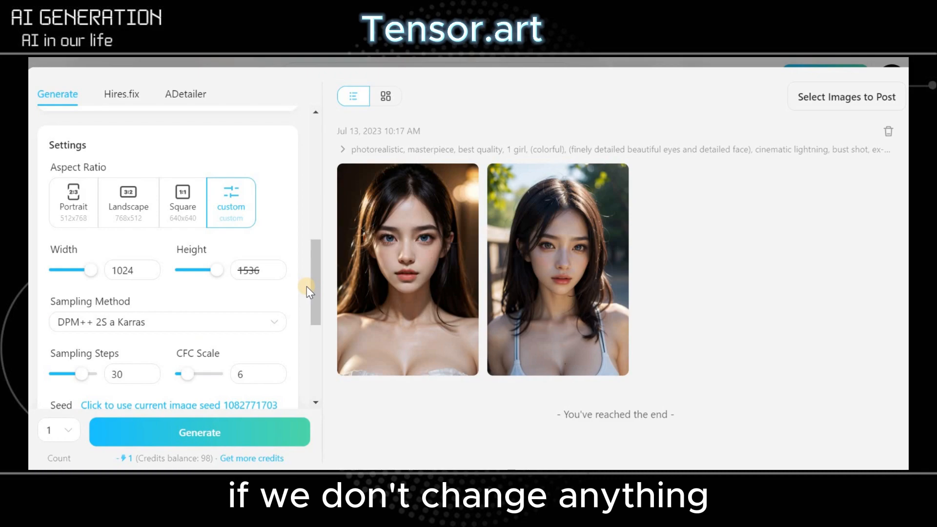
scroll(306, 285, down, 5)
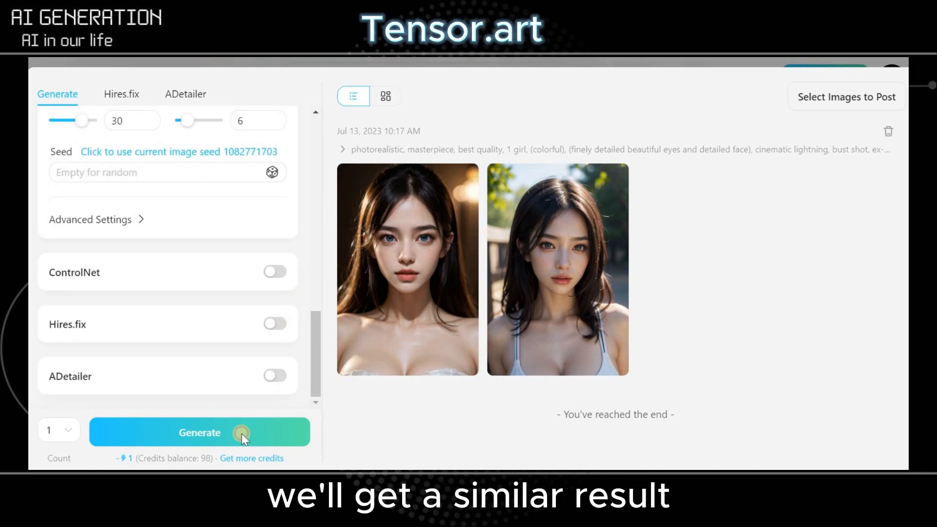
click(242, 433)
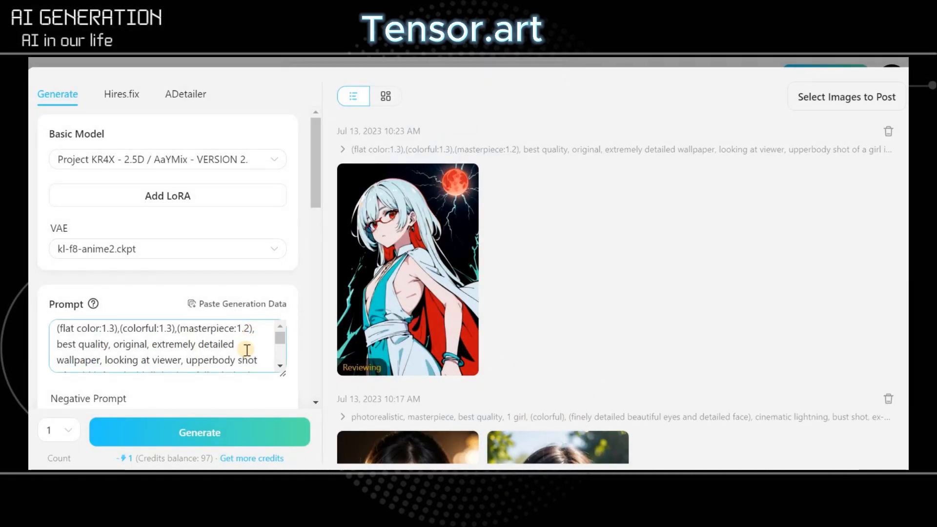
- Change the eye colour in the copied prompt to blue
scroll(247, 350, down, 2)
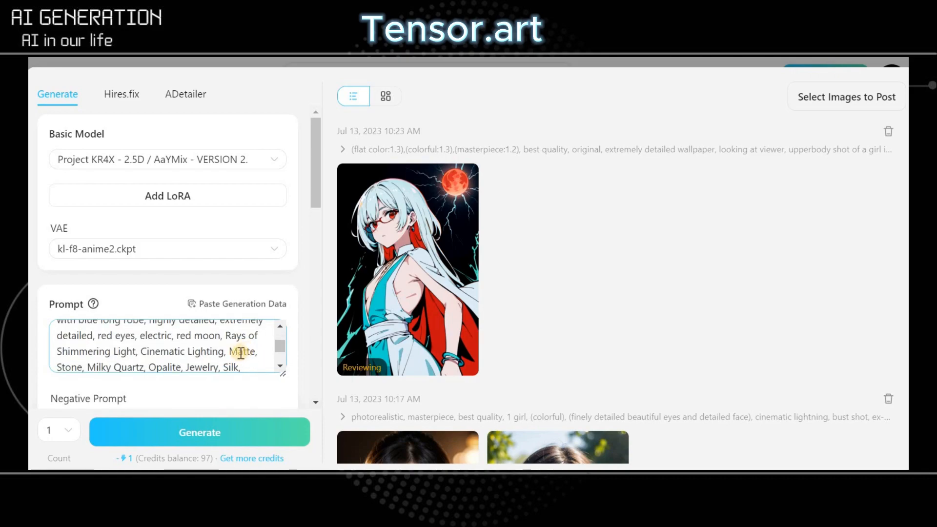
text(blue)
double_click(105, 335)
text(blue)
drag(280, 348, 280, 357)
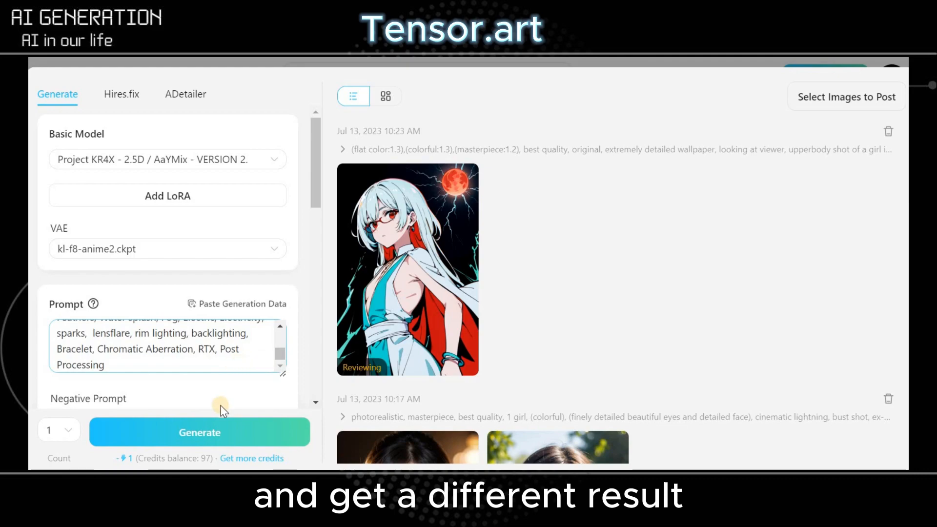
- Remove "Bracelet" from the prompt and generate a new image with the edited prompt
double_click(84, 348)
key(Delete)
key(Delete)
click(190, 431)
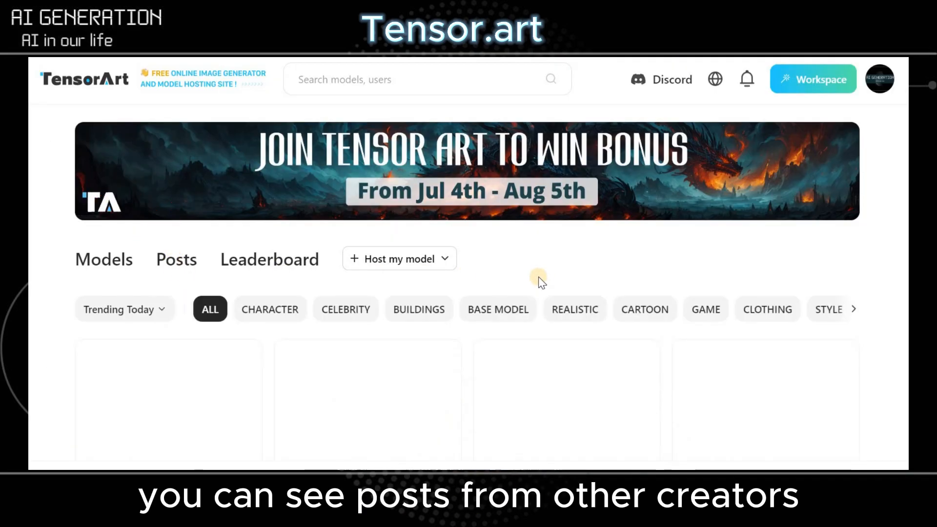
- Browse the trending posts published by other creators
scroll(538, 278, down, 5)
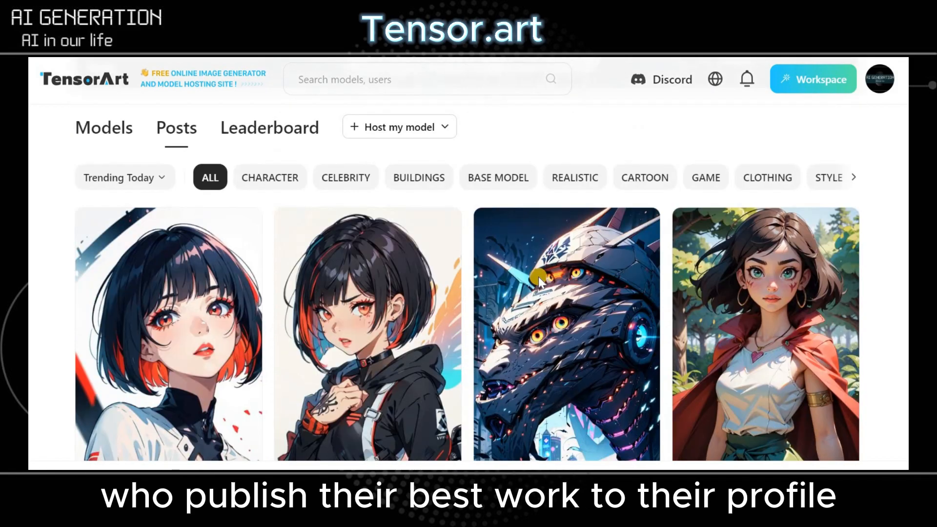
scroll(539, 281, down, 3)
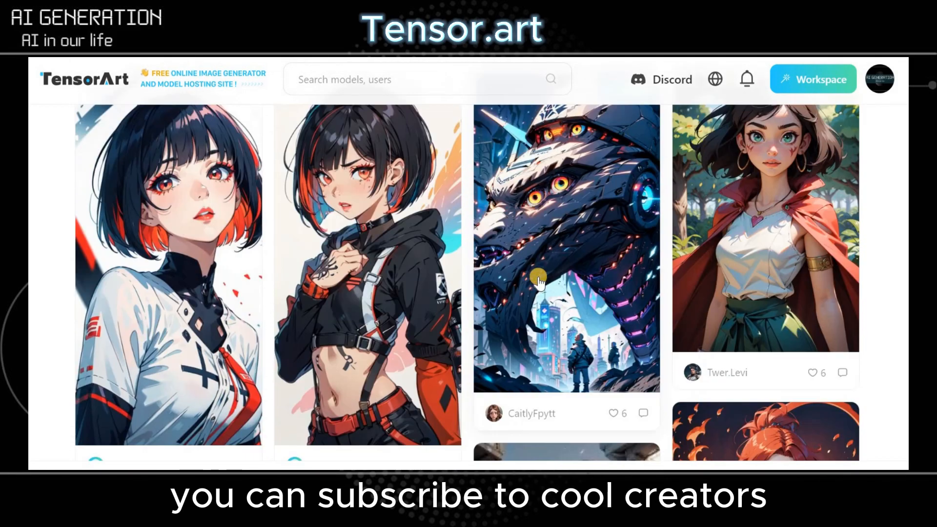